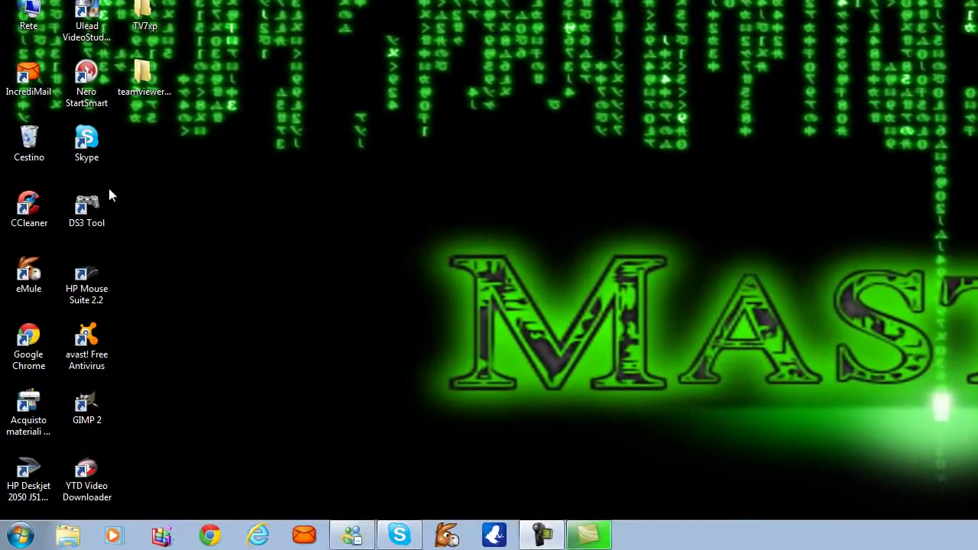
Find Windows Live Movie Maker among all installed programs and launch it.
left_click(20, 535)
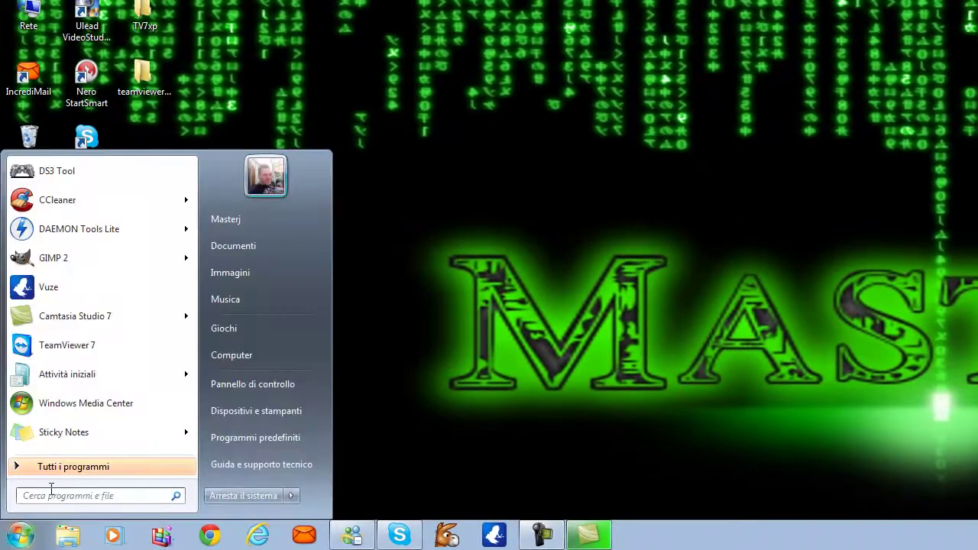
left_click(67, 468)
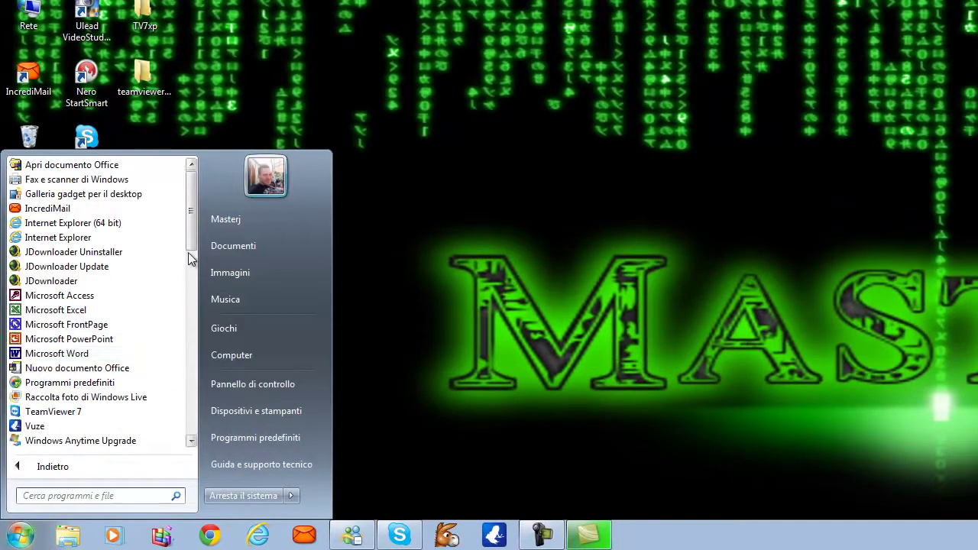
left_click_drag(193, 231, 191, 278)
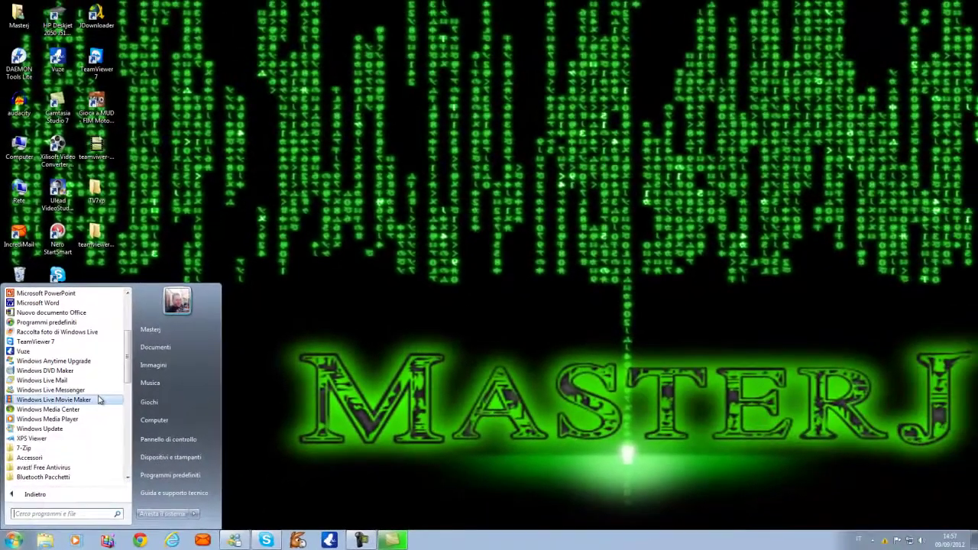
left_click(149, 326)
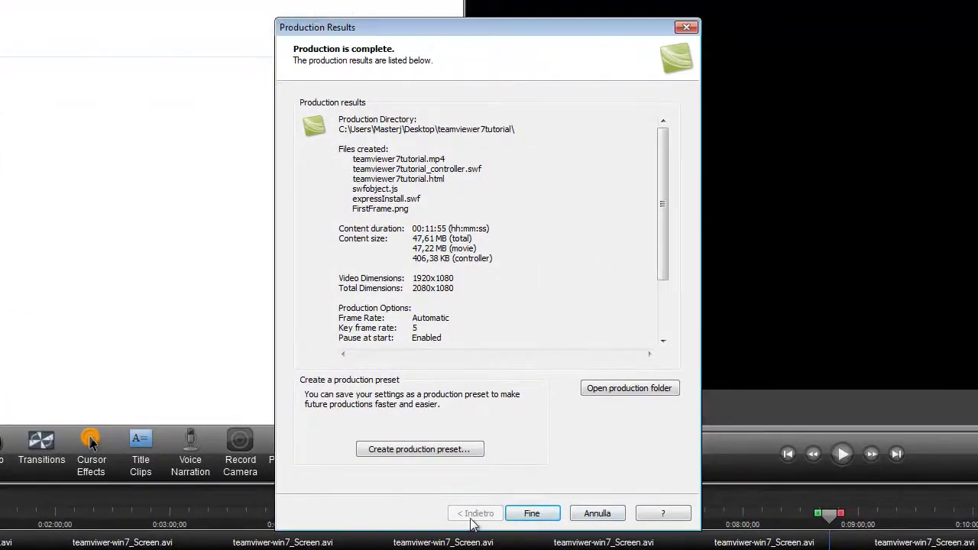
Finish the completed Camtasia production and close Camtasia Studio without saving changes to Untitled.camproj.
left_click(532, 513)
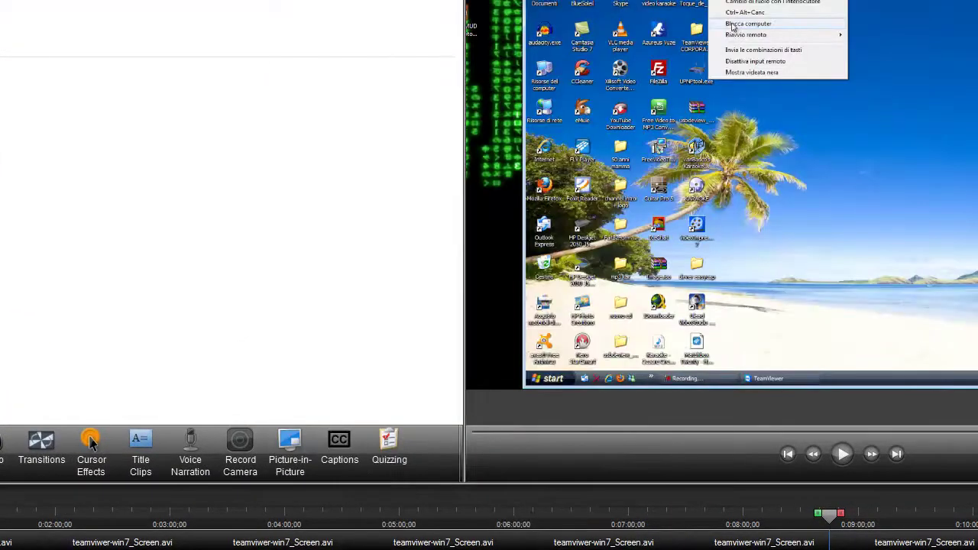
key("alt+F4")
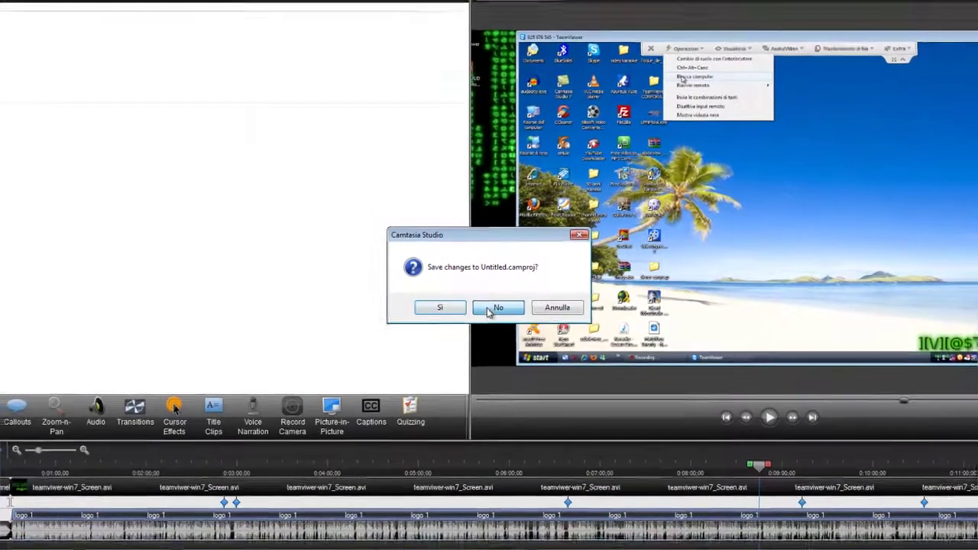
left_click(497, 307)
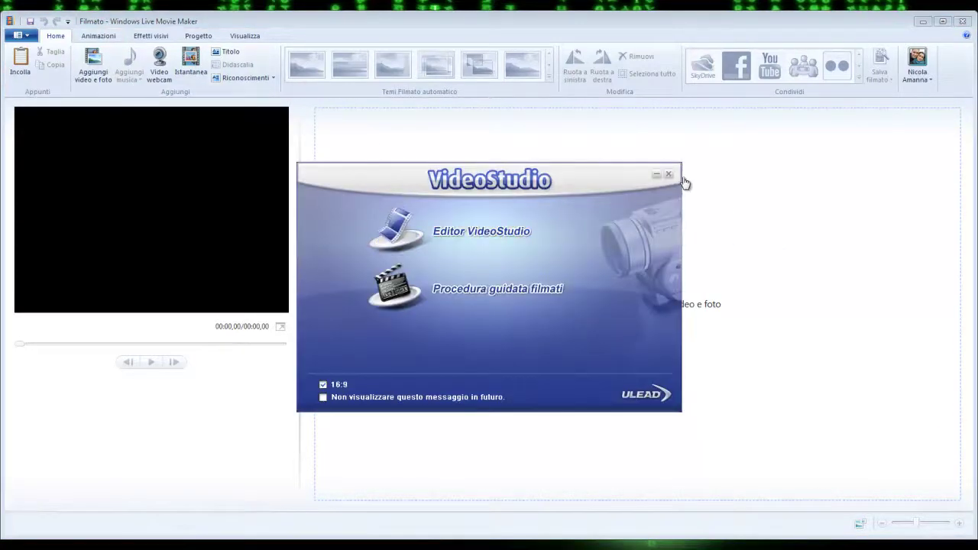
Dismiss the VideoStudio start window and look over Movie Maker's project commands.
left_click(668, 175)
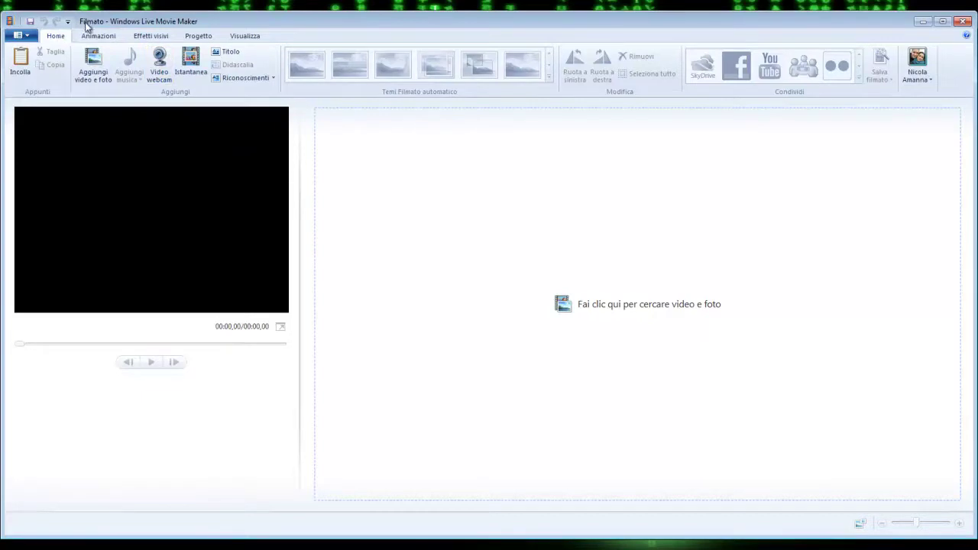
left_click(23, 36)
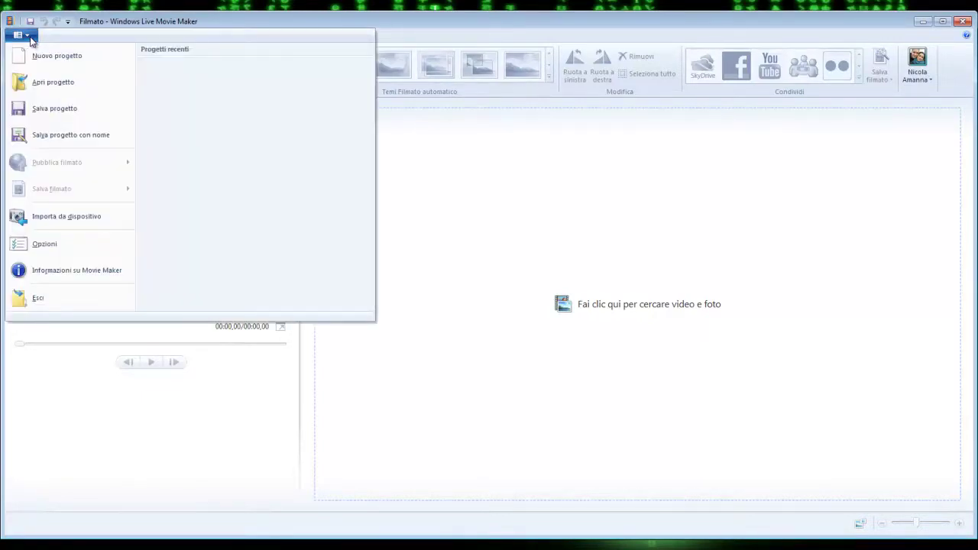
left_click(31, 40)
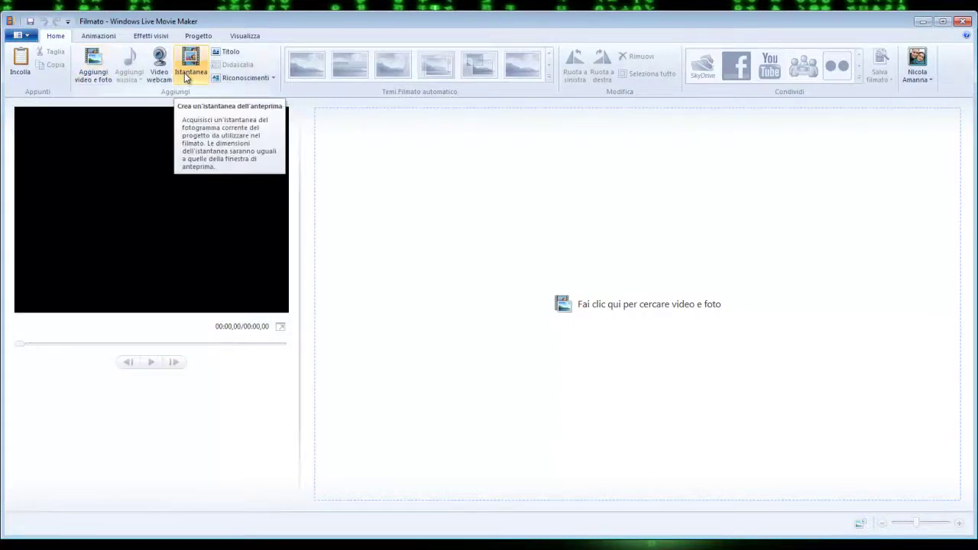
Try to start webcam video capture in Movie Maker using the Microsoft DV Camera and VCR device.
left_click(166, 59)
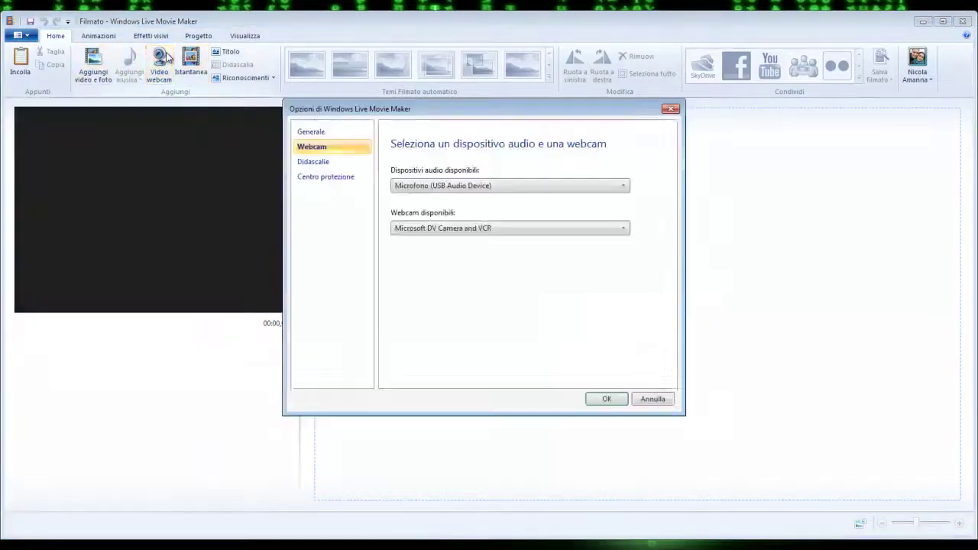
left_click(468, 187)
left_click(468, 188)
left_click(466, 188)
left_click(477, 228)
left_click(477, 228)
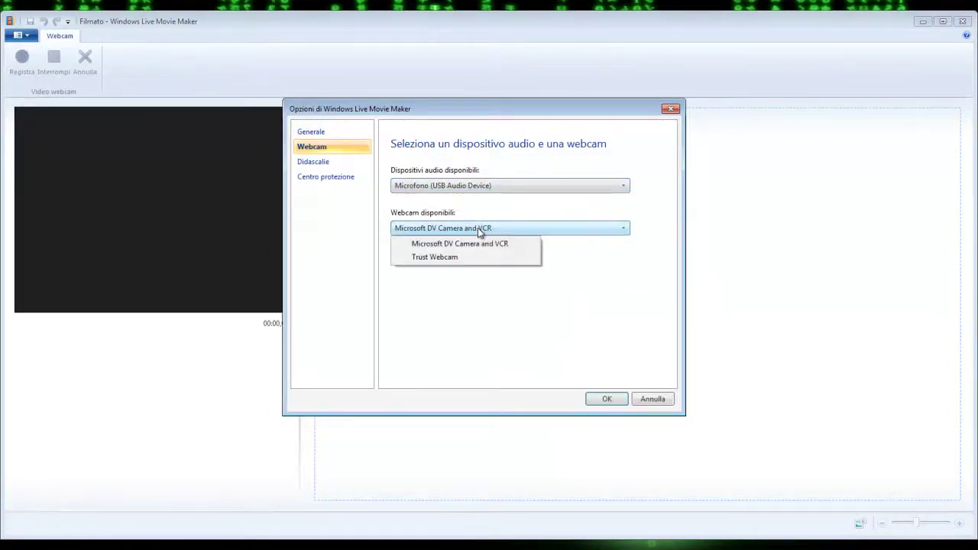
left_click(490, 246)
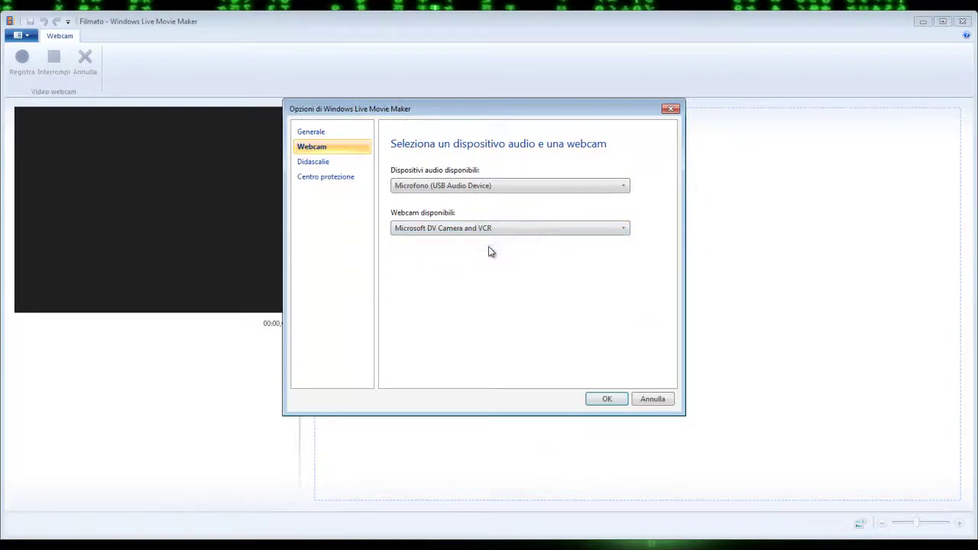
left_click(607, 399)
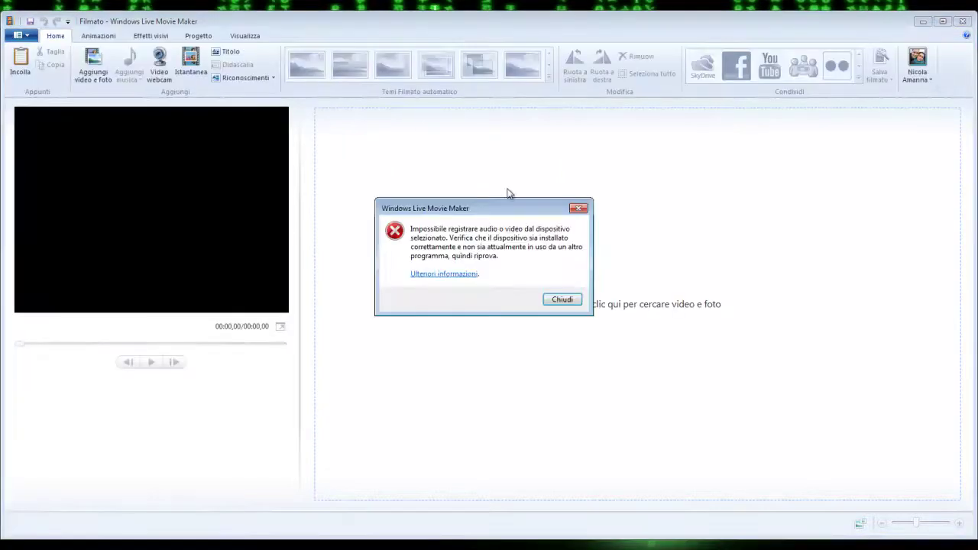
left_click(567, 304)
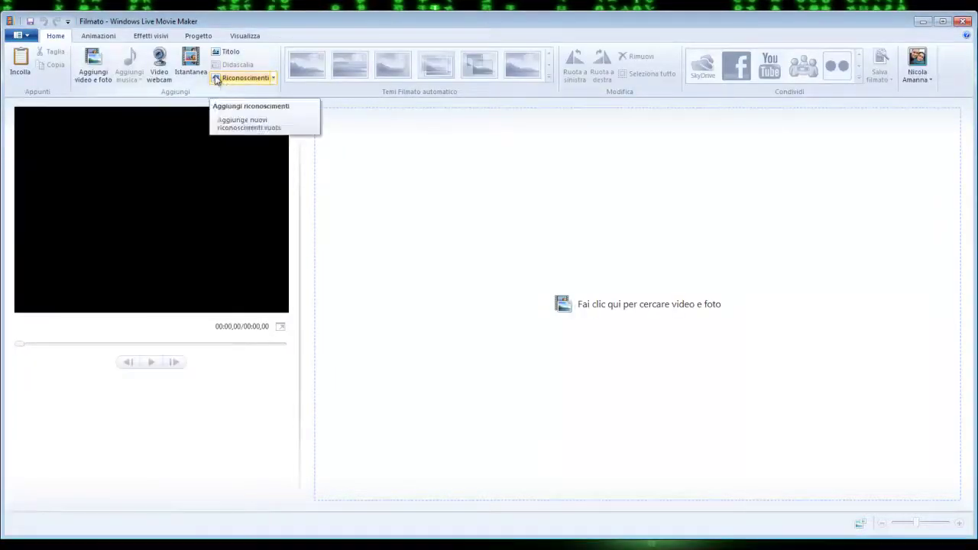
Look over Movie Maker's animation tools, return to its main editing tools, and close the program.
left_click(113, 39)
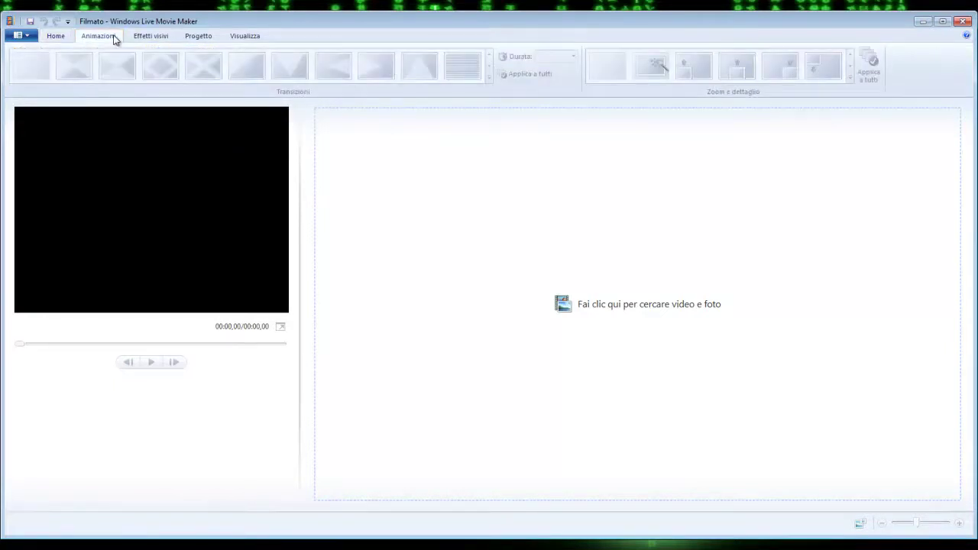
left_click(68, 42)
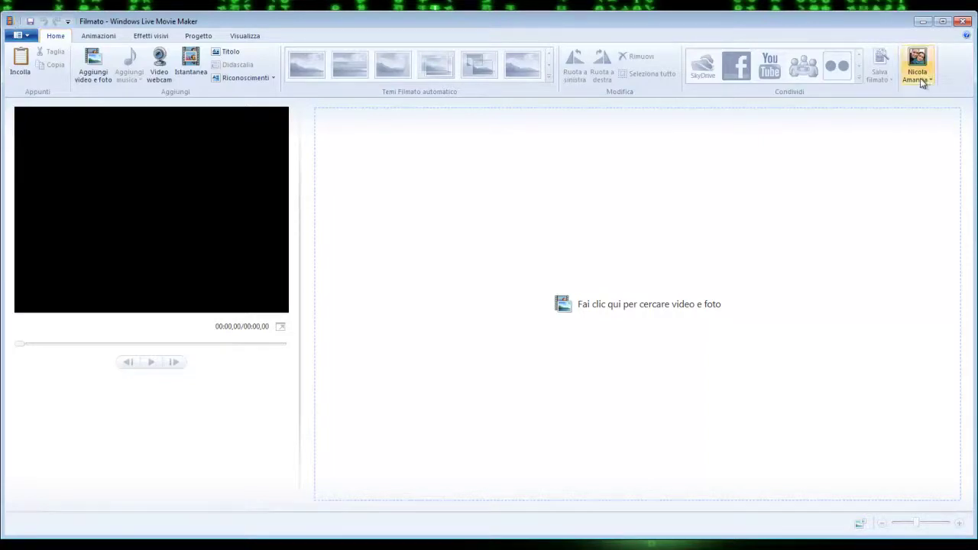
left_click(963, 21)
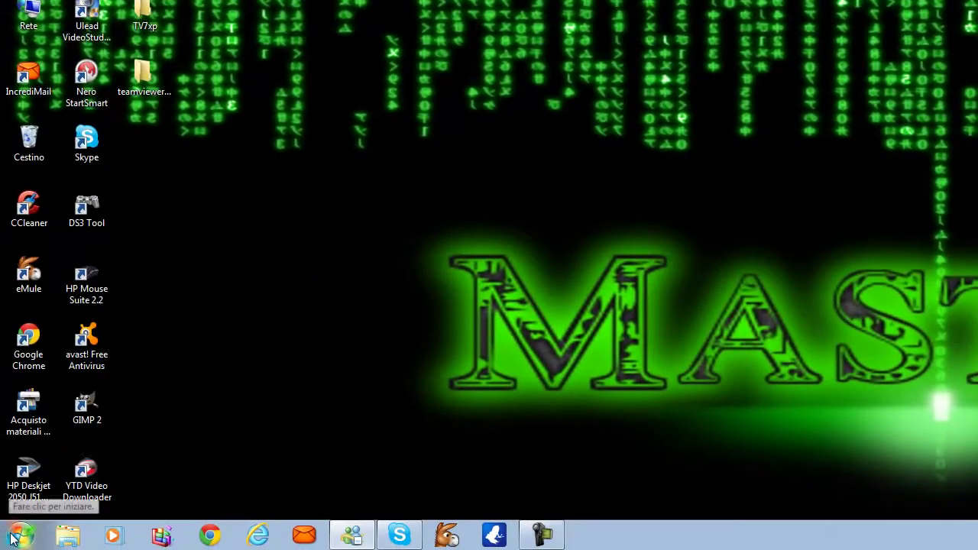
Find the Nero 9 folder among all installed programs and launch Nero Vision from it.
left_click(12, 539)
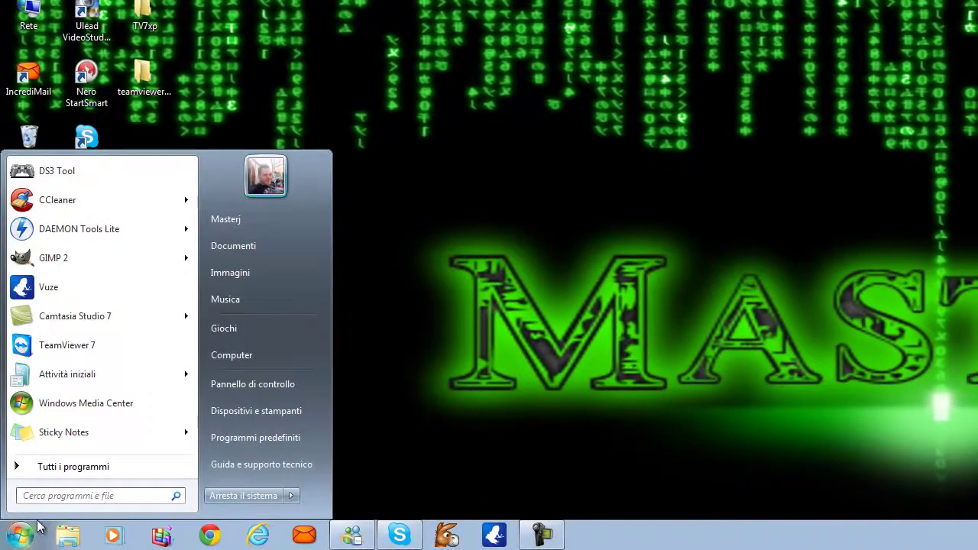
left_click(74, 465)
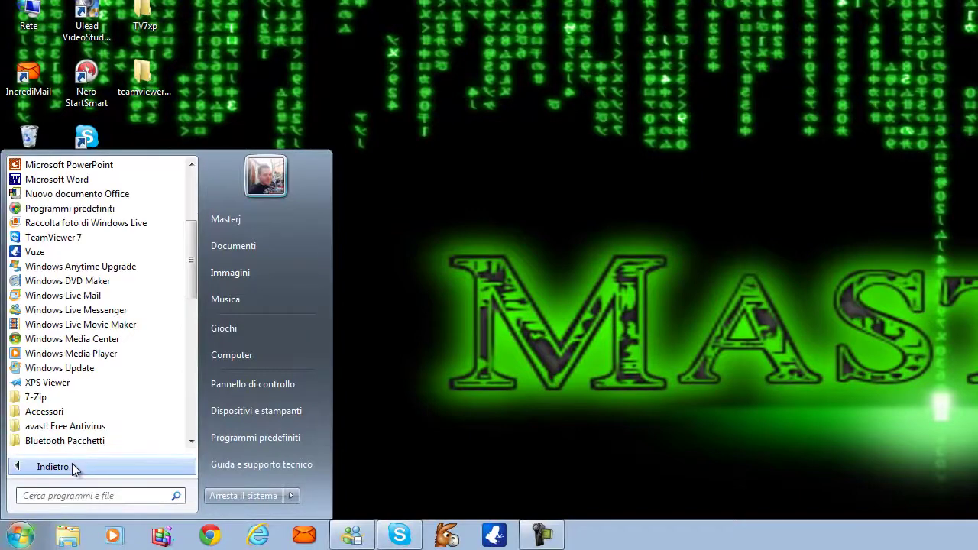
left_click_drag(188, 249, 188, 362)
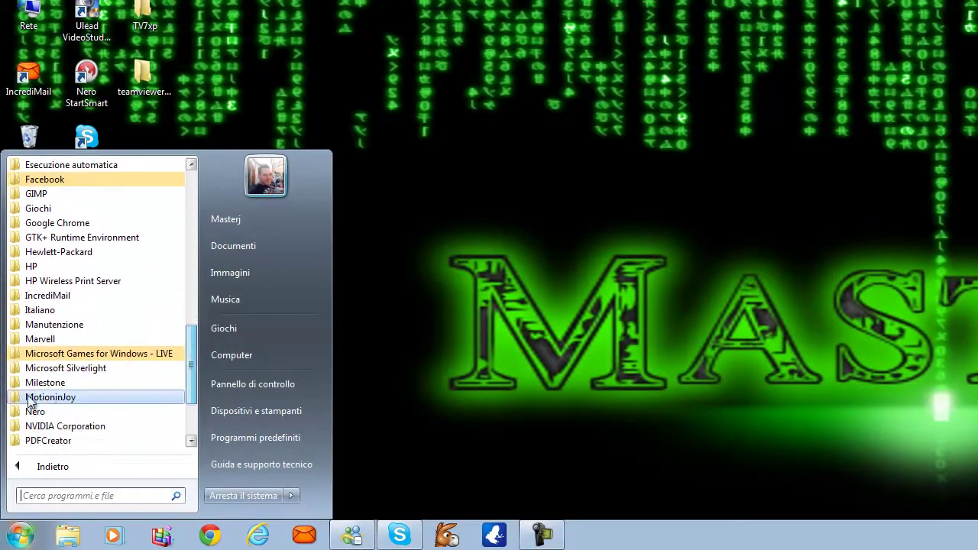
left_click(23, 410)
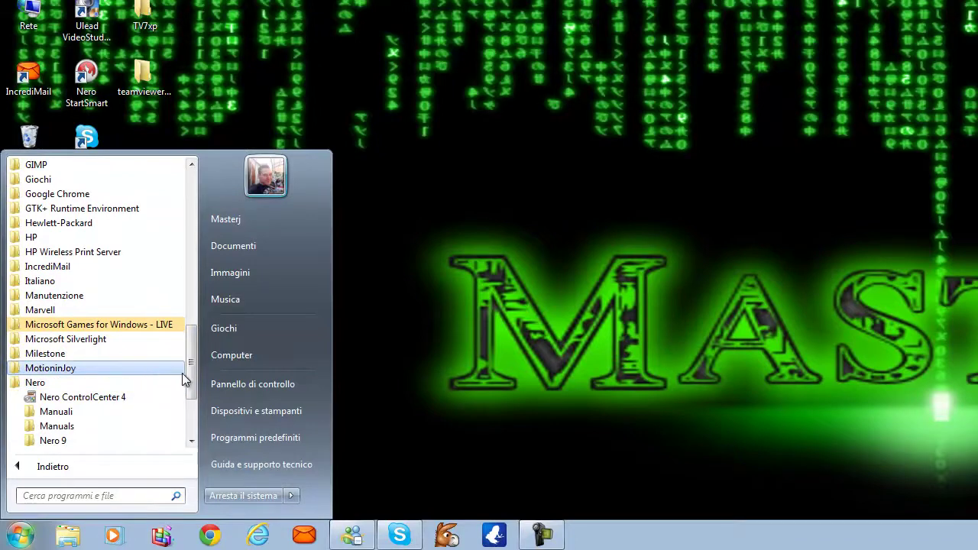
left_click_drag(190, 376, 191, 391)
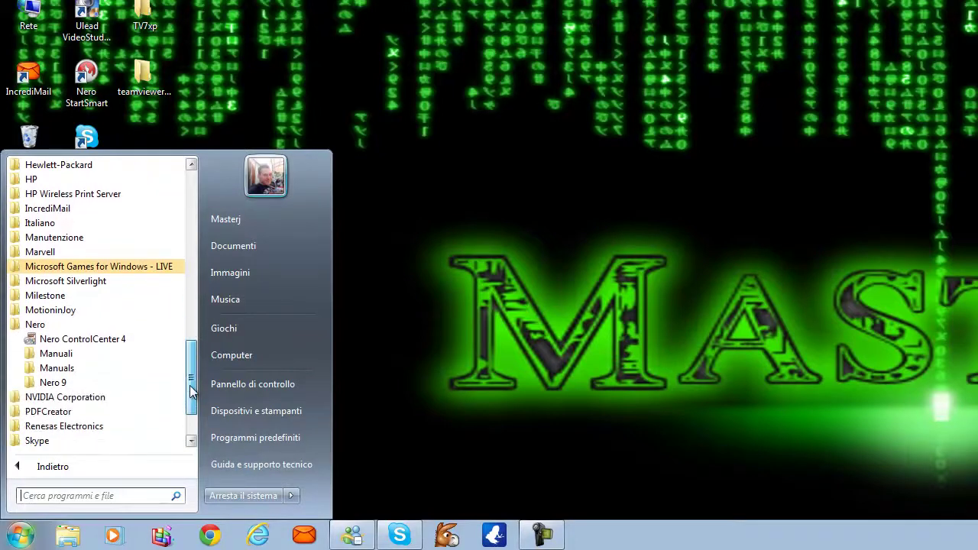
left_click(36, 384)
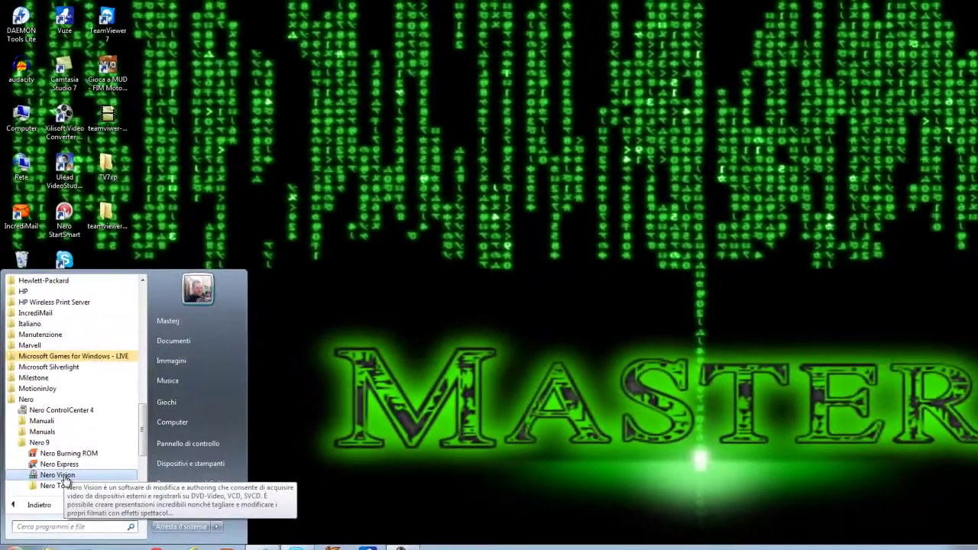
left_click(72, 451)
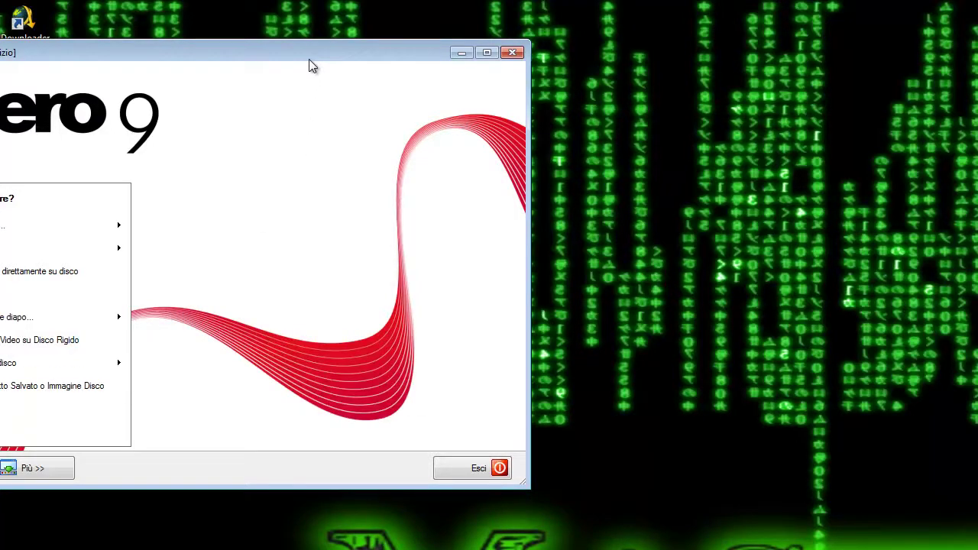
Start capturing video to the hard disk in Nero Vision and dismiss the warning and the suggestions window.
left_click_drag(308, 67, 575, 88)
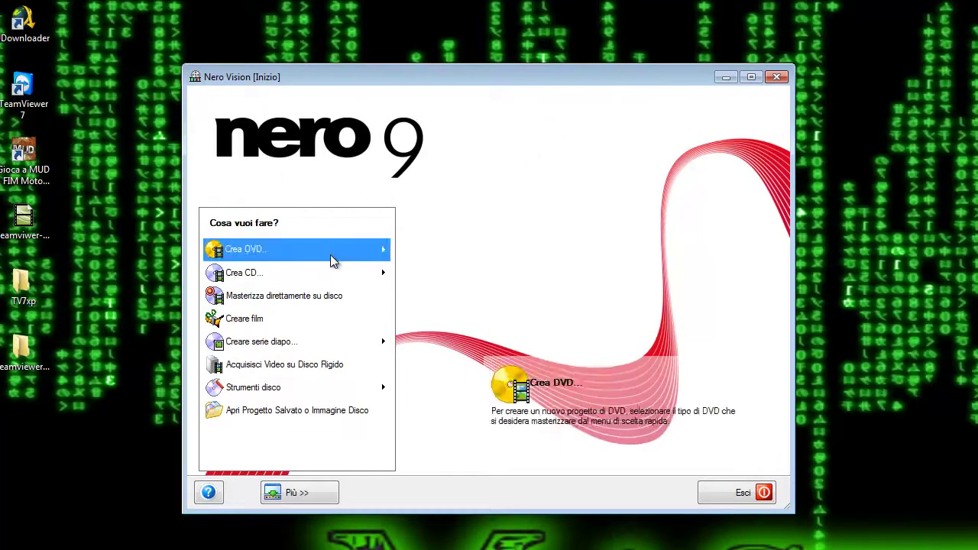
left_click(259, 370)
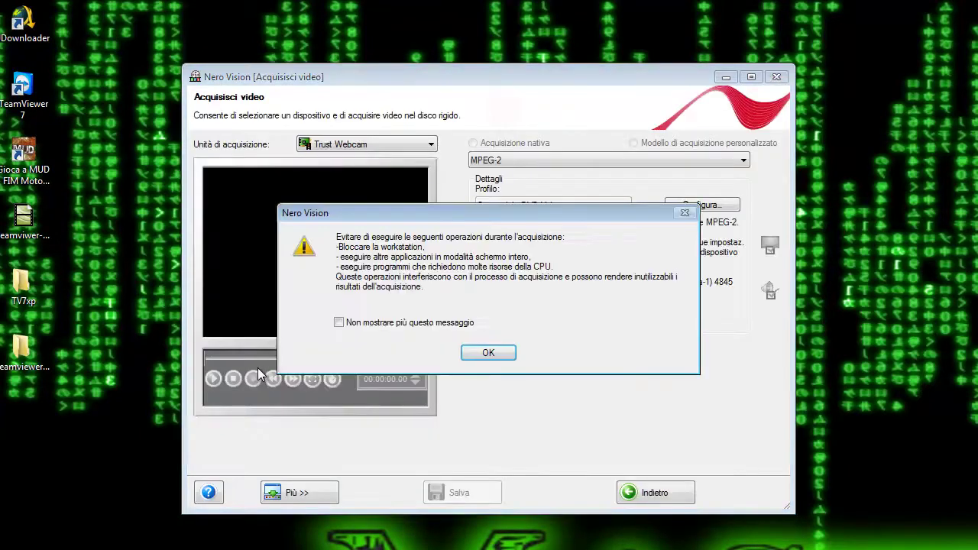
left_click(486, 354)
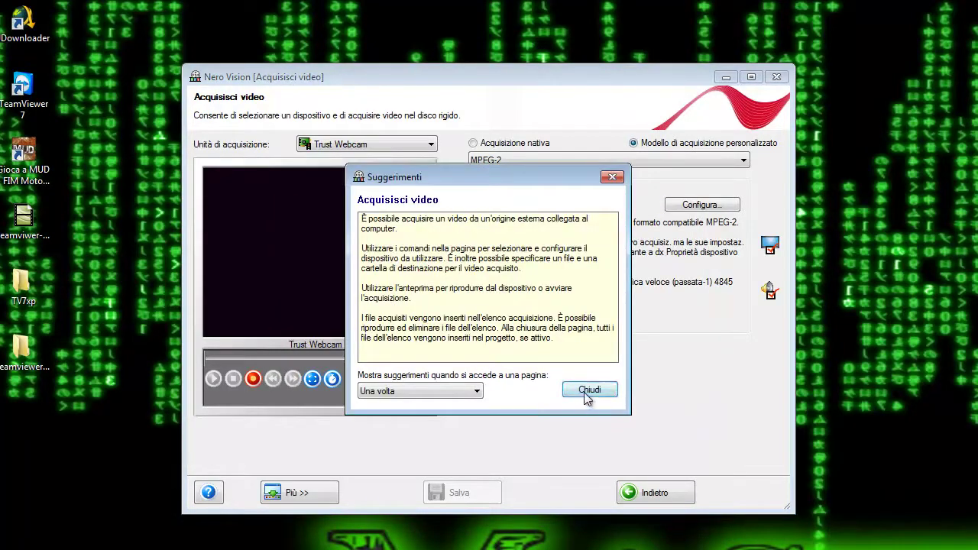
left_click(589, 391)
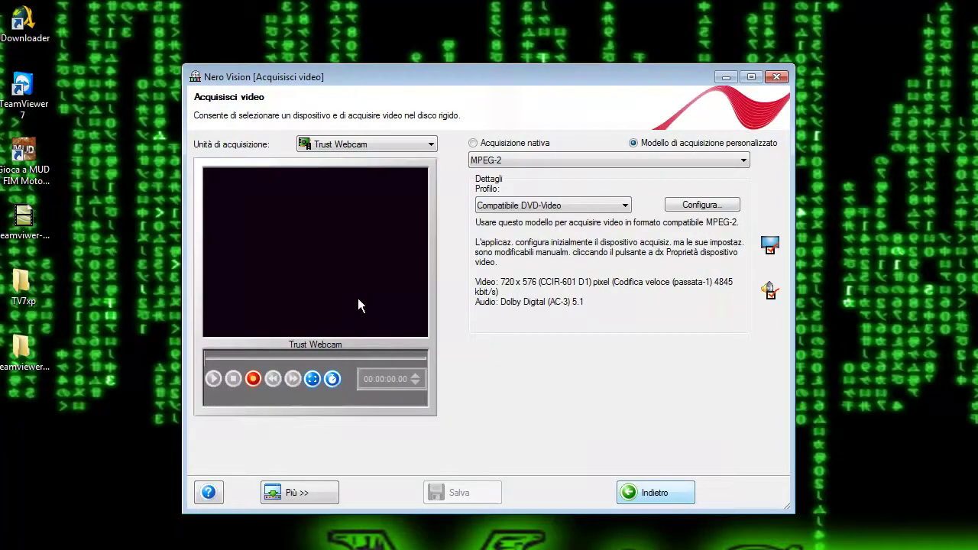
Set the capture device to Dispositivo DV Sony and close Nero Vision.
left_click(370, 145)
left_click(373, 172)
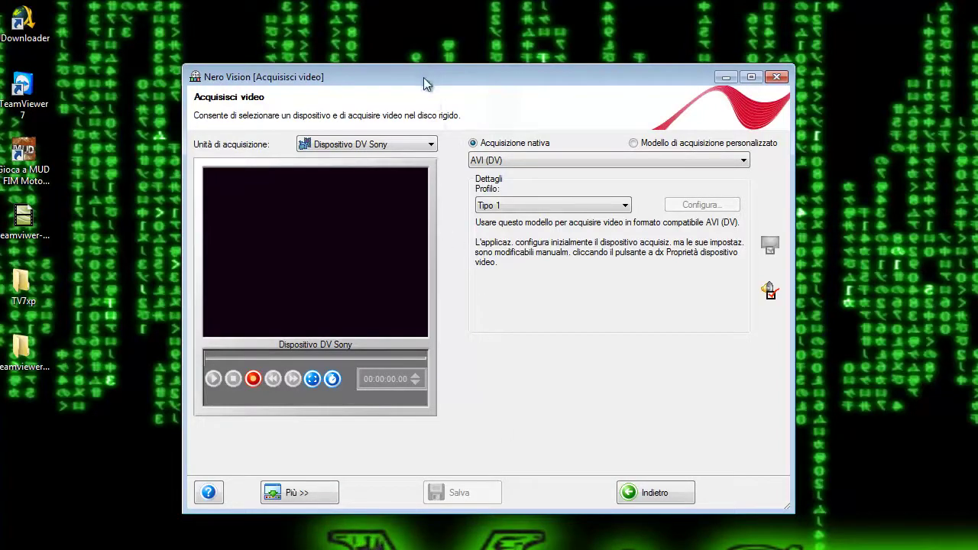
left_click_drag(424, 78, 433, 105)
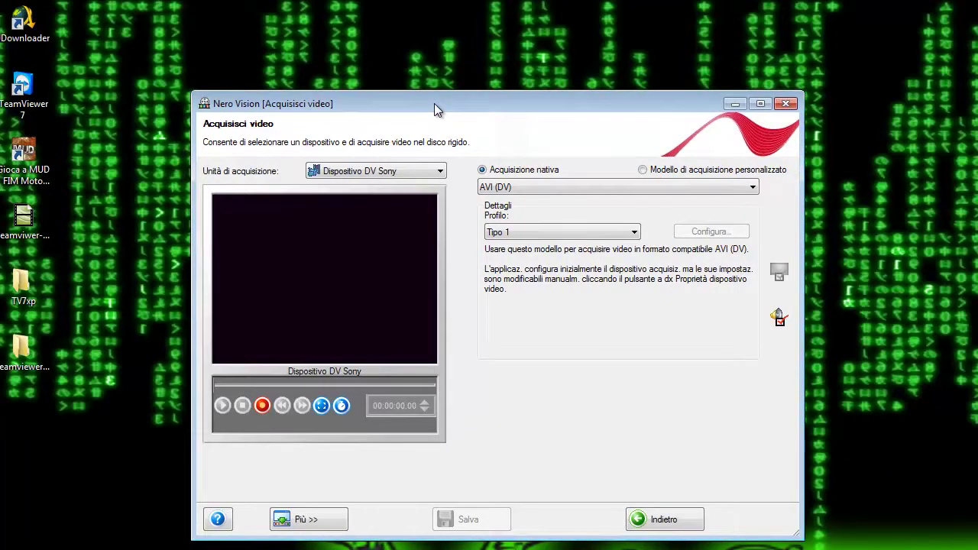
left_click(787, 105)
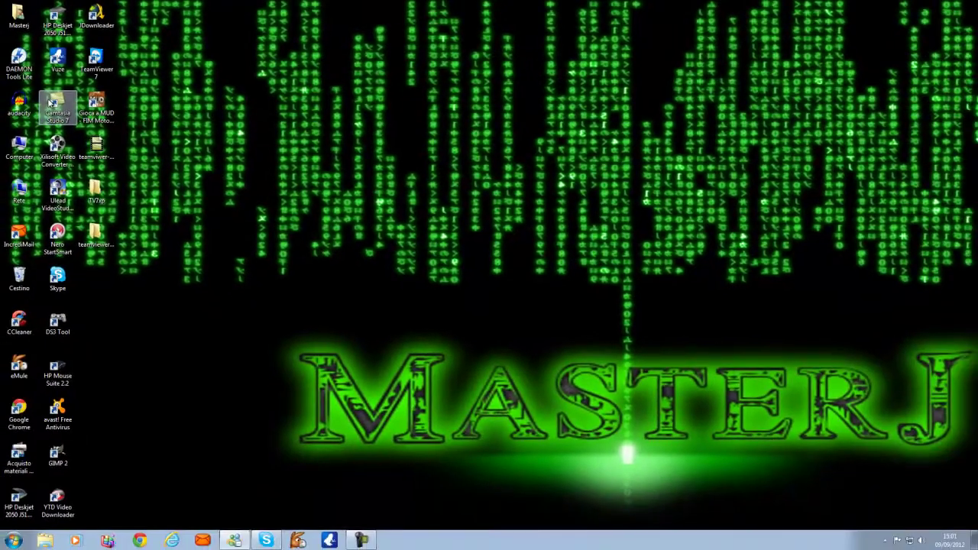
Launch Camtasia Studio, dismiss its welcome window, and open the screen recorder.
double_click(52, 102)
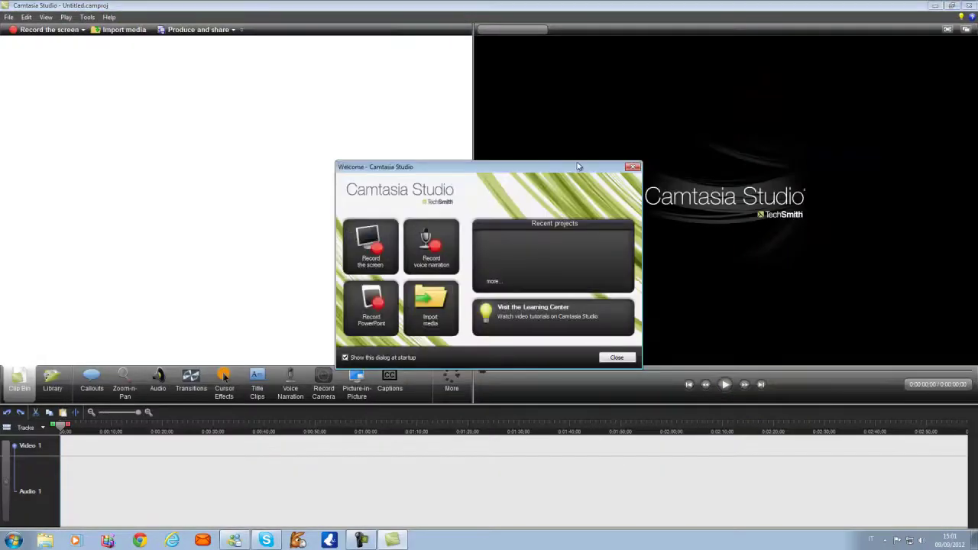
left_click(632, 167)
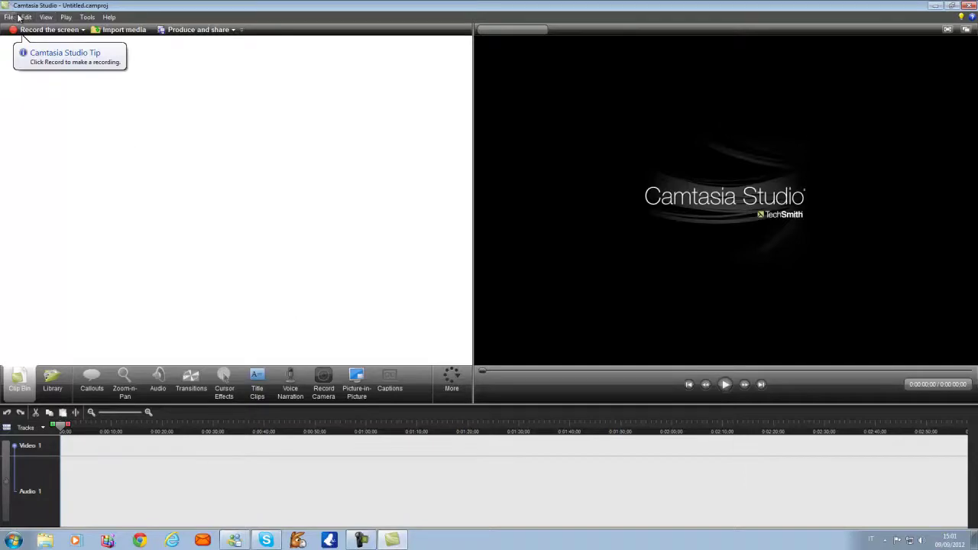
left_click(60, 30)
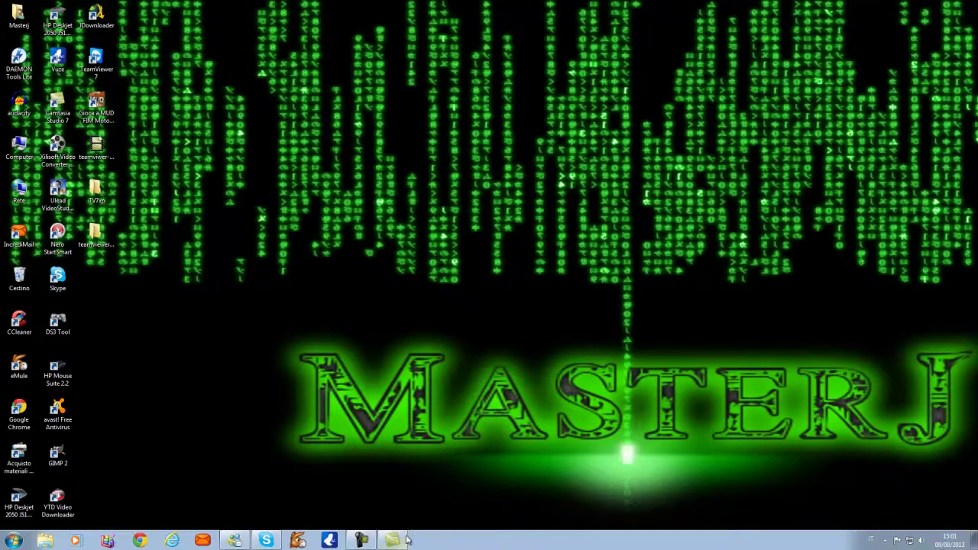
Bring the minimized Camtasia Studio window with the Untitled.camproj project back on screen.
mouse_move(407, 541)
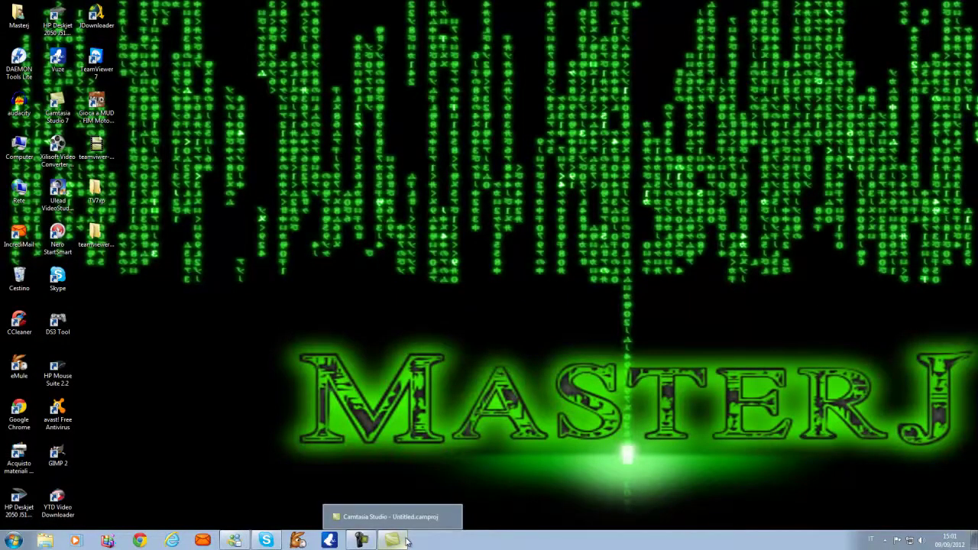
left_click(407, 541)
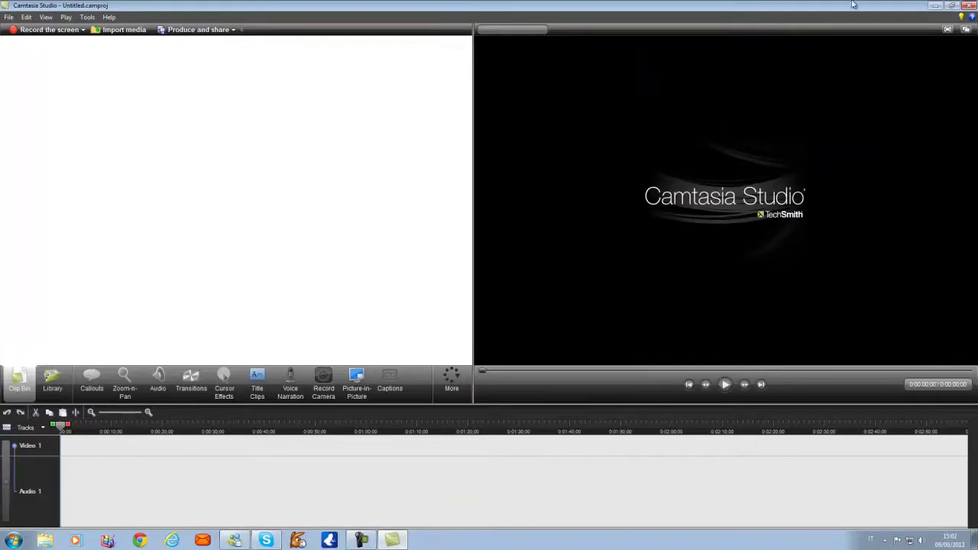
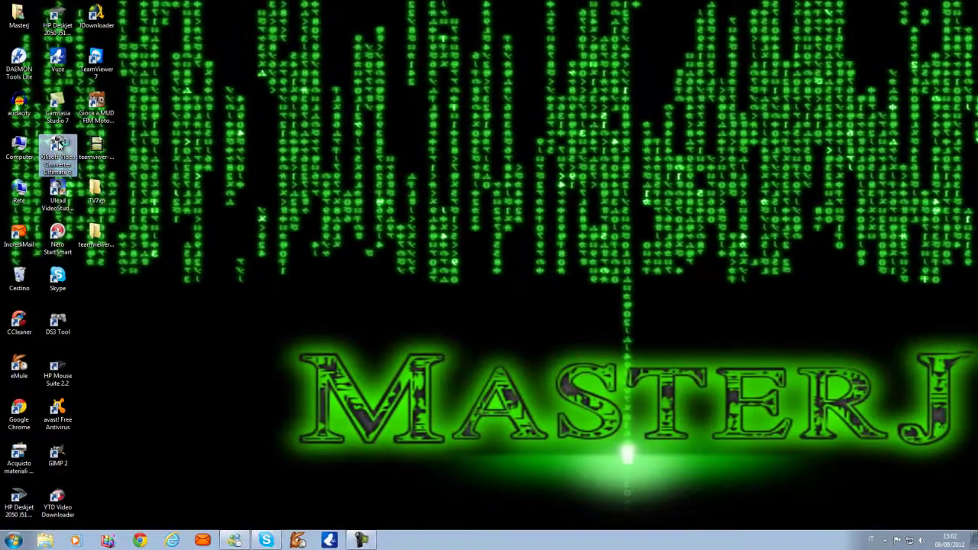
Launch Xilisoft Video Converter Ultimate to view its main window, and close the program.
double_click(60, 143)
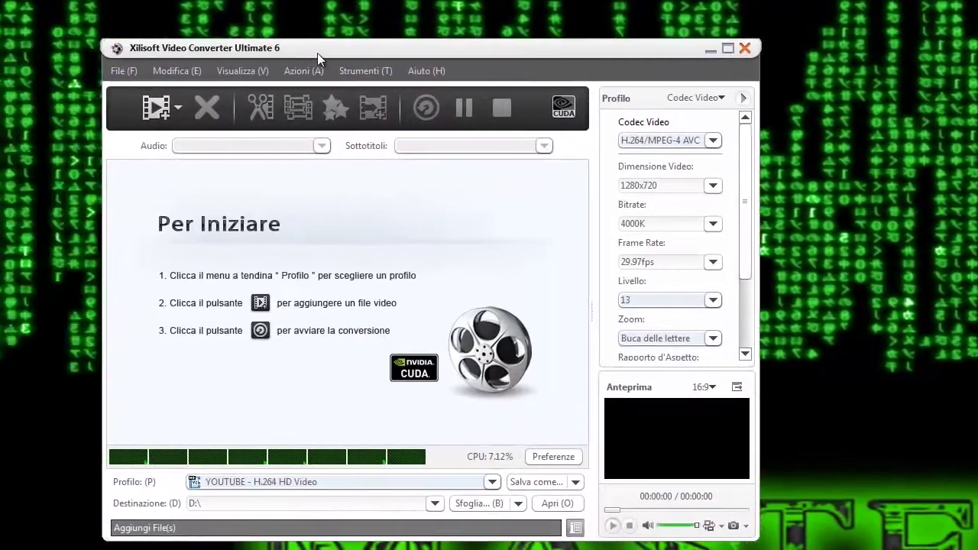
left_click_drag(318, 53, 374, 56)
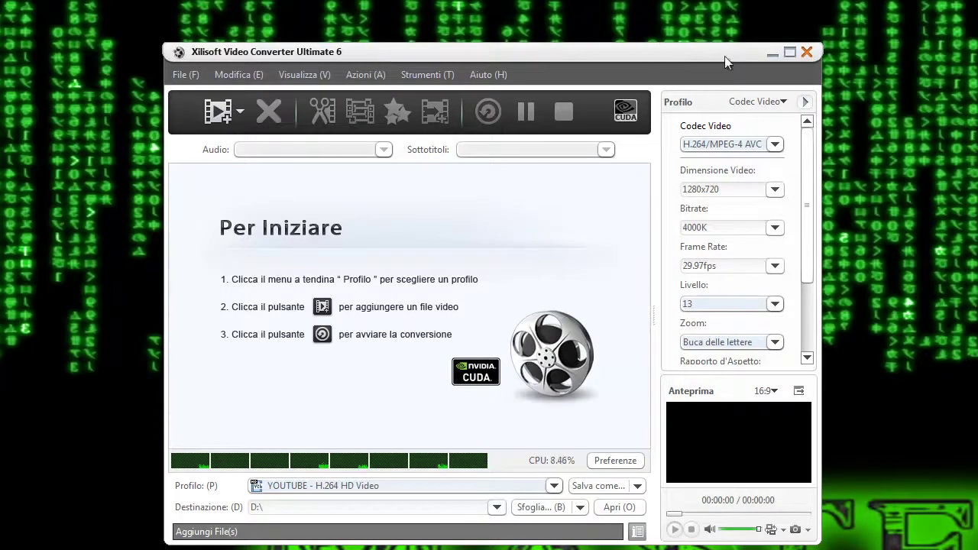
left_click(806, 53)
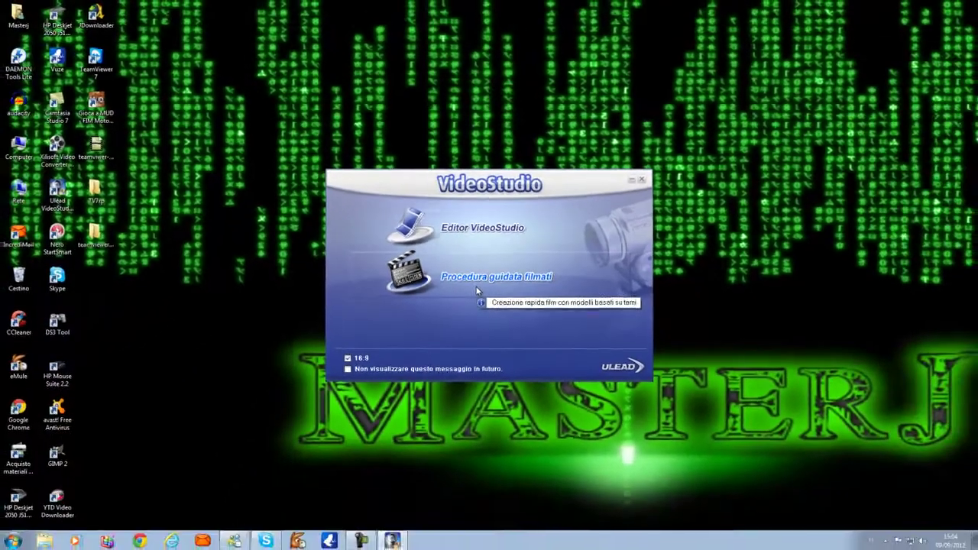
Open the capture settings (Cattura) in Ulead VideoStudio's Procedura guidata filmati and move the wizard window higher on the desktop.
left_click(510, 385)
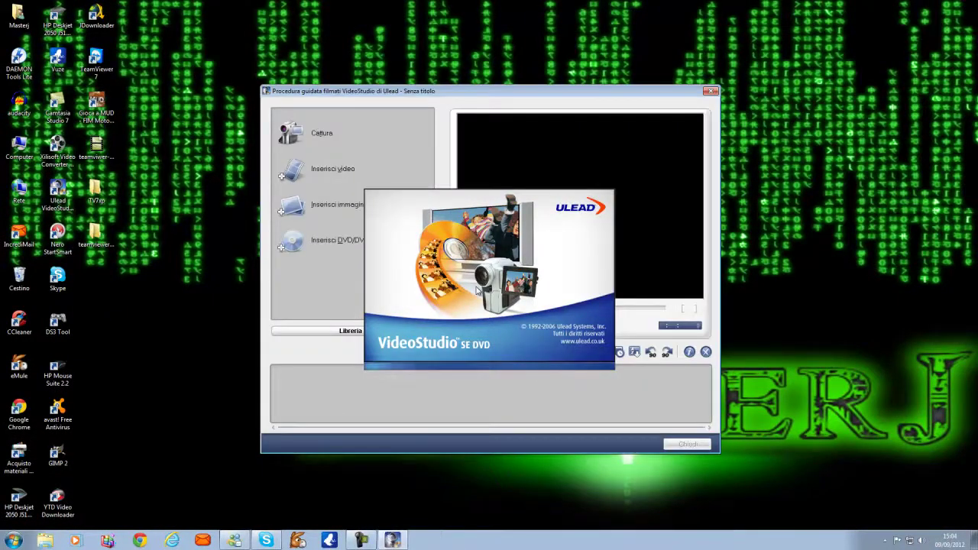
left_click(342, 134)
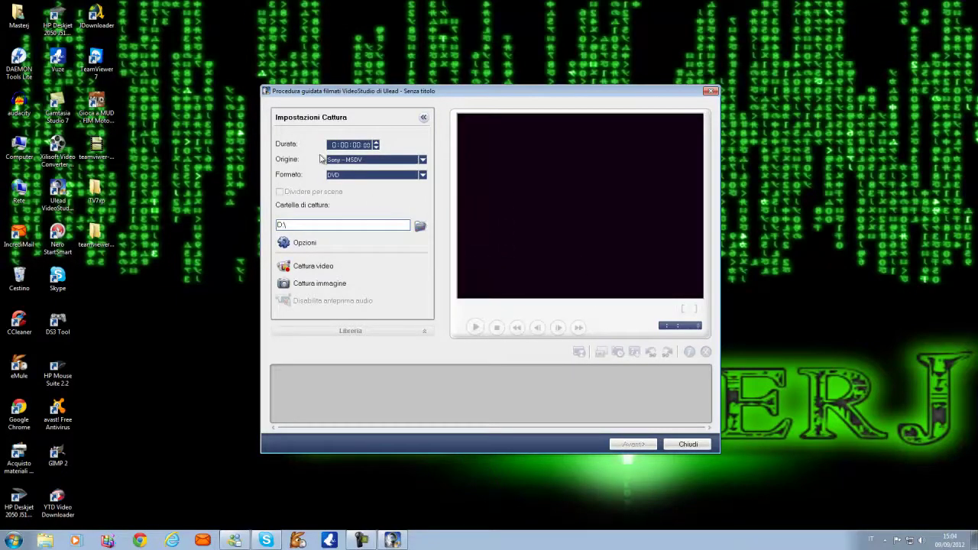
left_click_drag(364, 94, 361, 67)
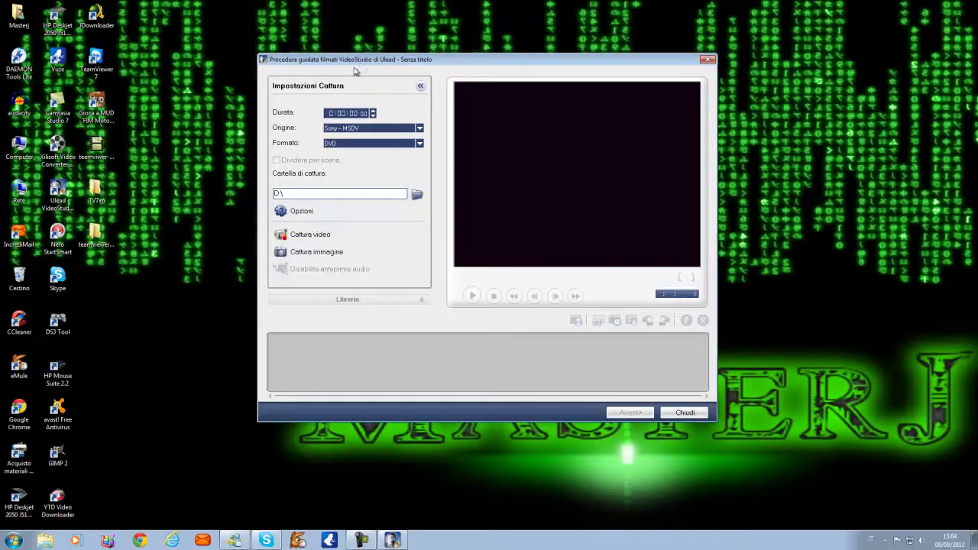
left_click_drag(317, 65, 310, 60)
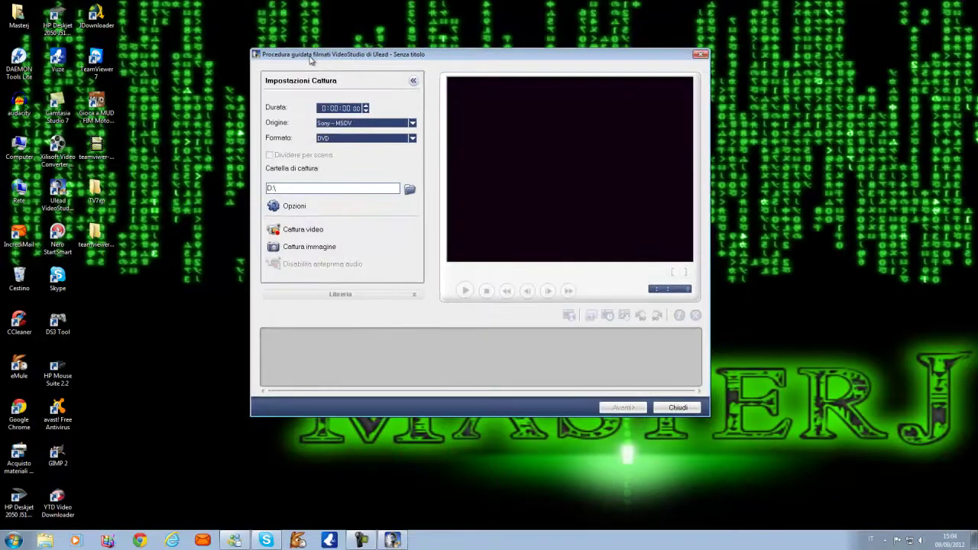